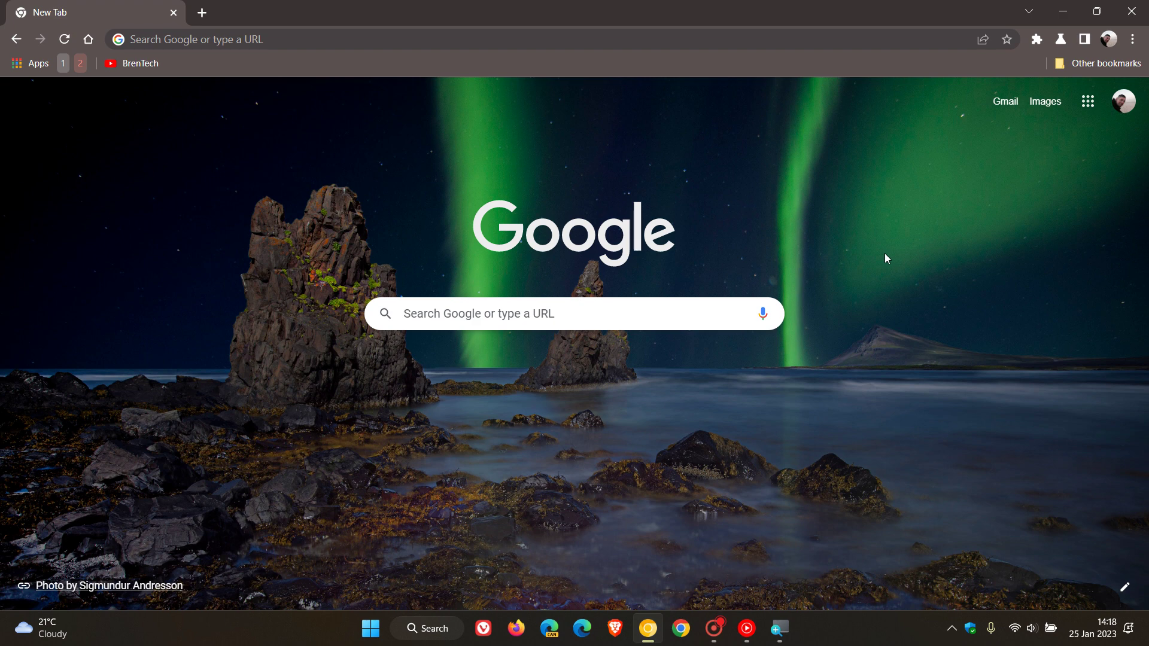
Review the Tab scrolling options in Chrome experiments, keep the current setting, and close the panel
{"action": "left_click", "coordinate": [1059, 39]}
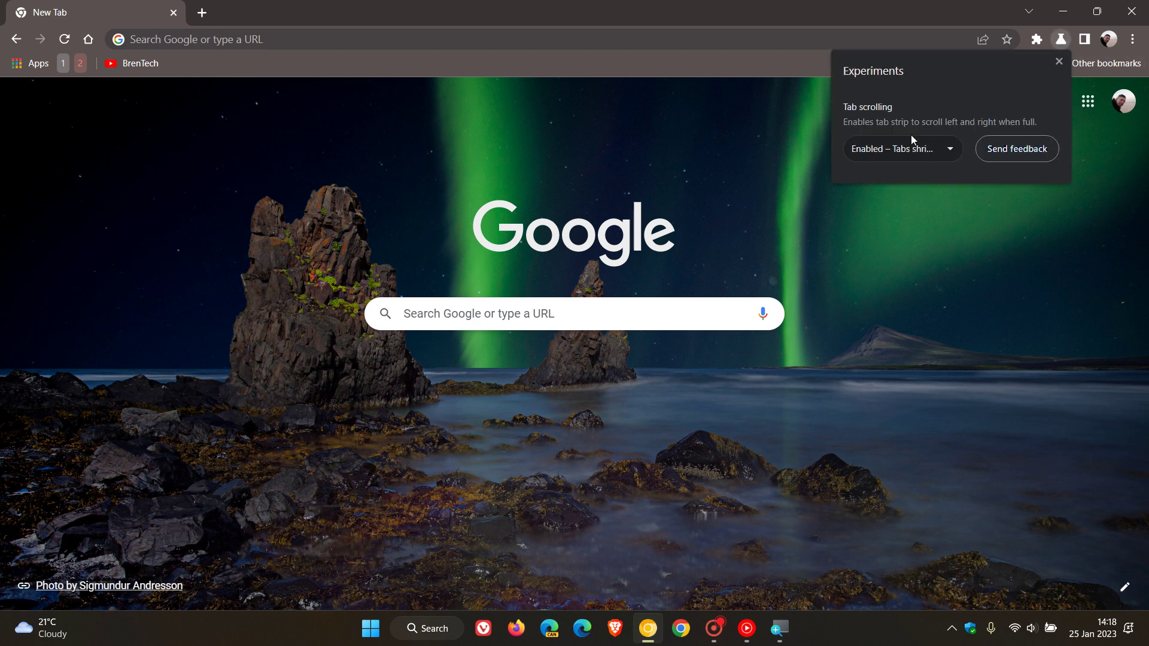
{"action": "left_click", "coordinate": [910, 157]}
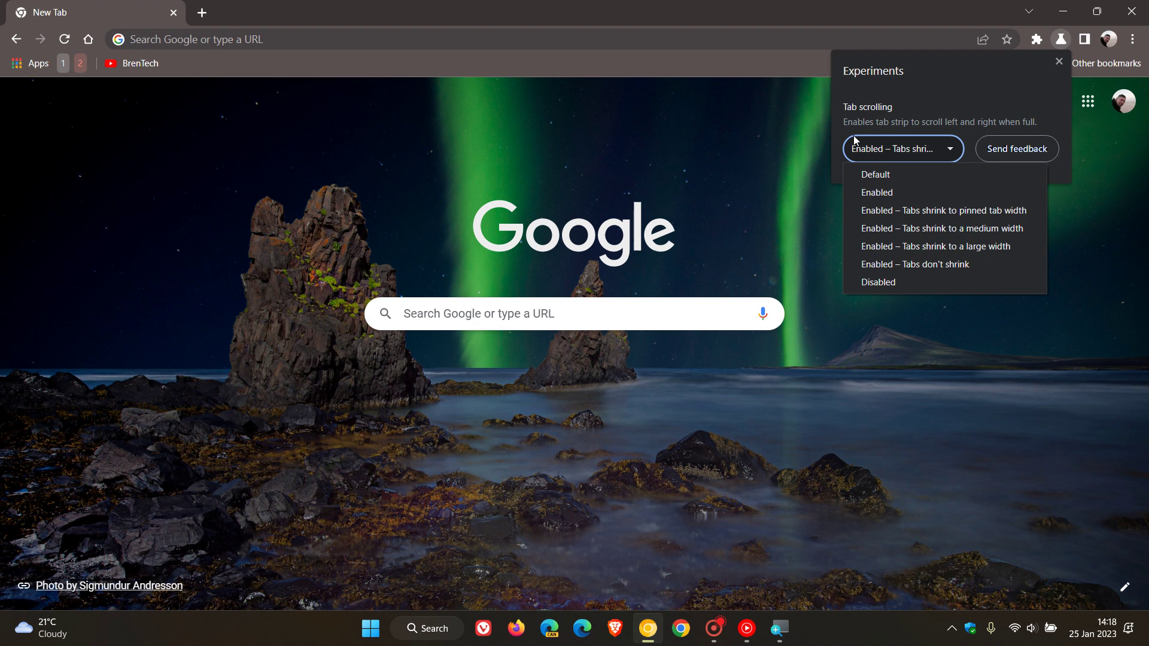
{"action": "left_click", "coordinate": [972, 105]}
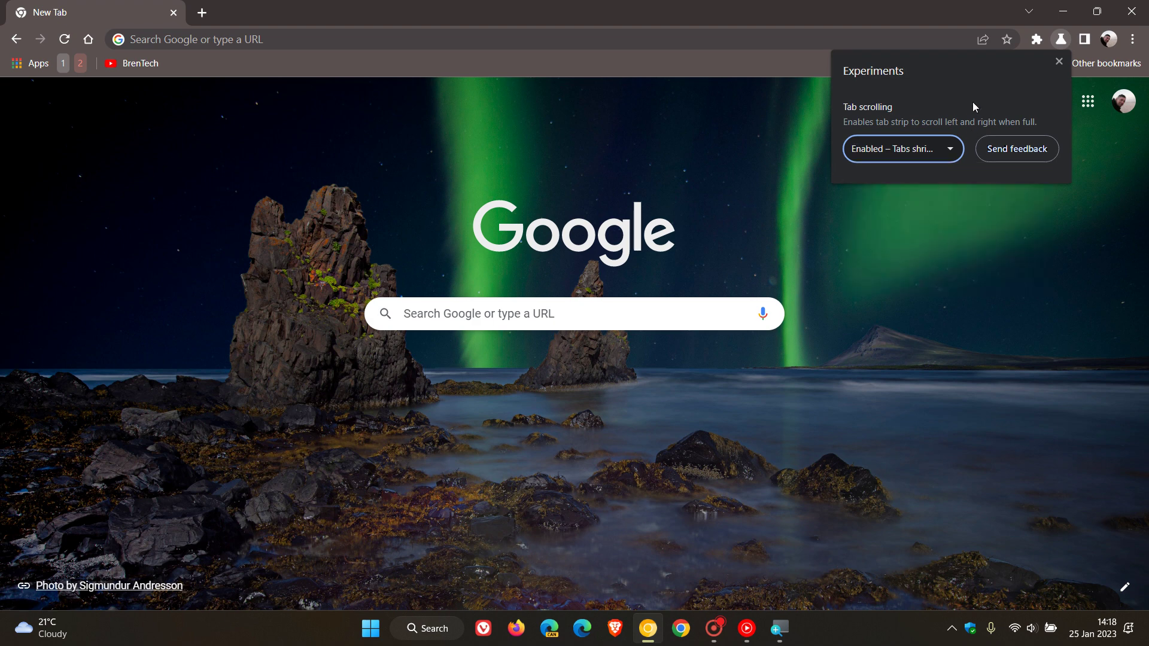
{"action": "left_click", "coordinate": [956, 339]}
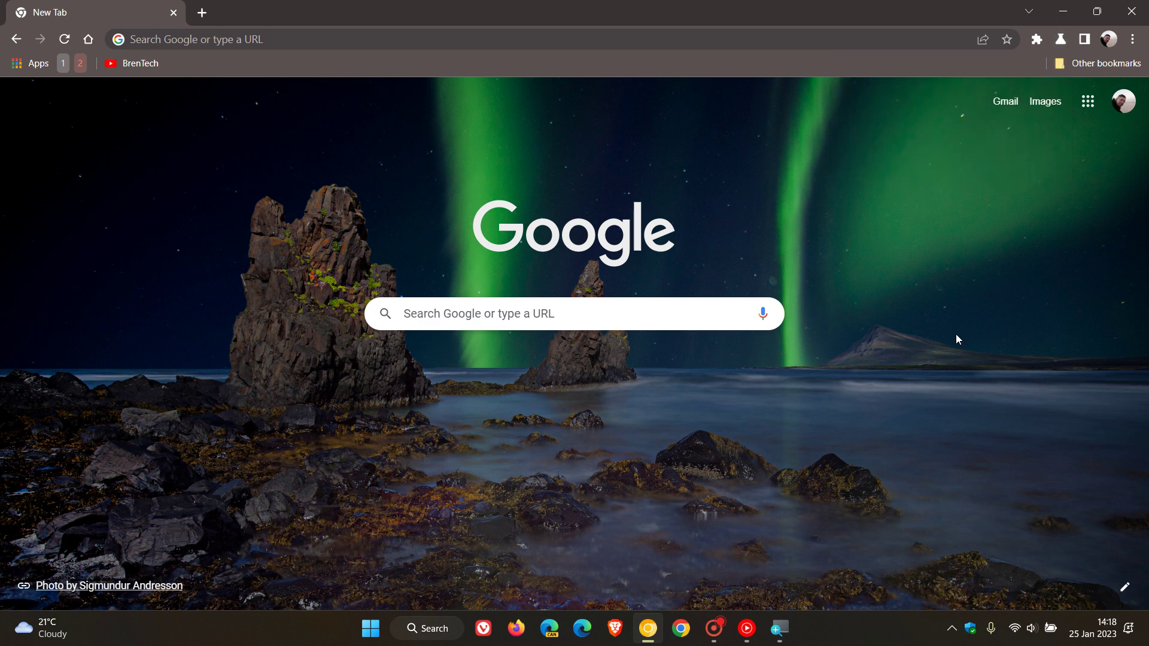
{"action": "left_click", "coordinate": [1036, 39]}
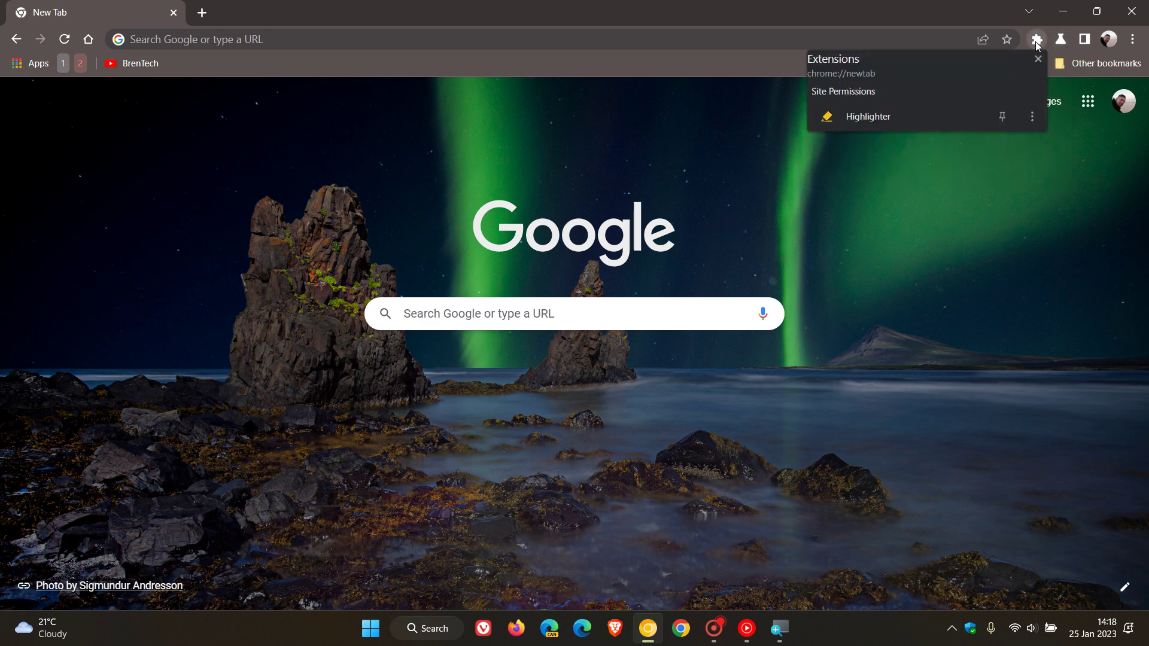
{"action": "left_click", "coordinate": [929, 326]}
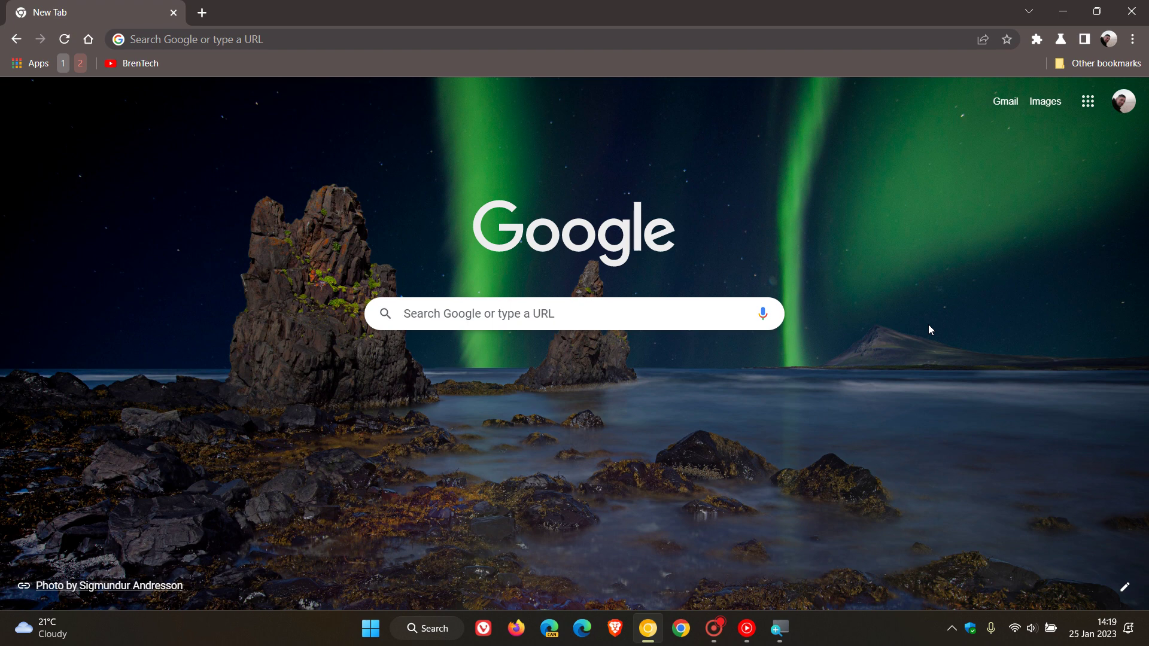
{"action": "left_click", "coordinate": [1037, 39]}
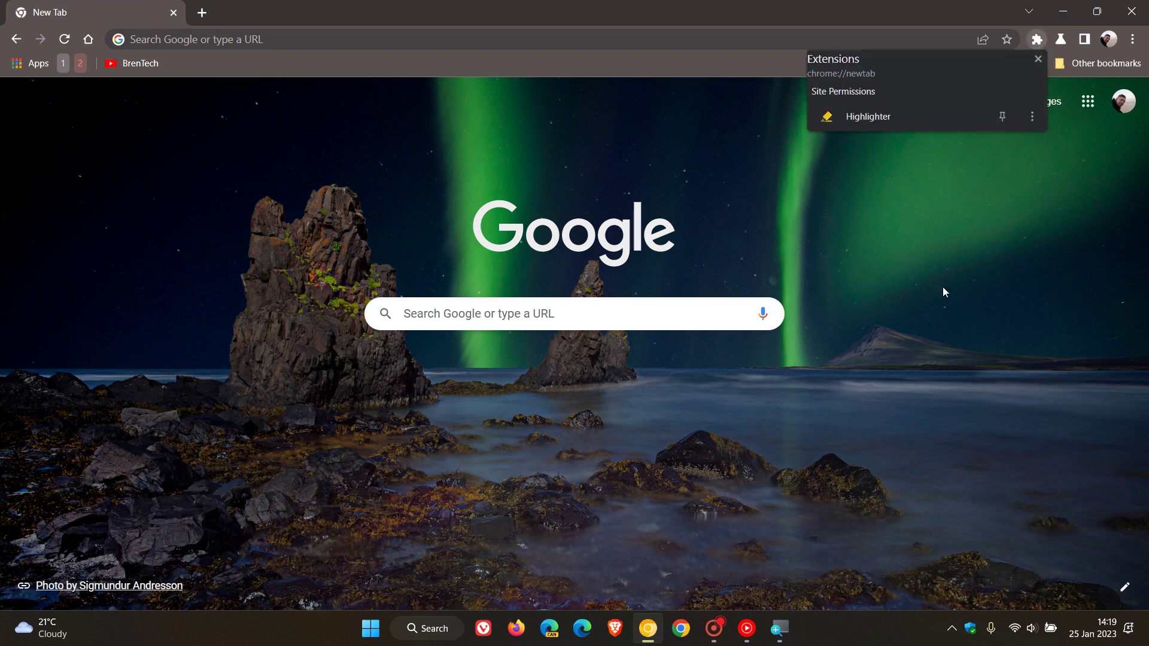
{"action": "left_click", "coordinate": [936, 352]}
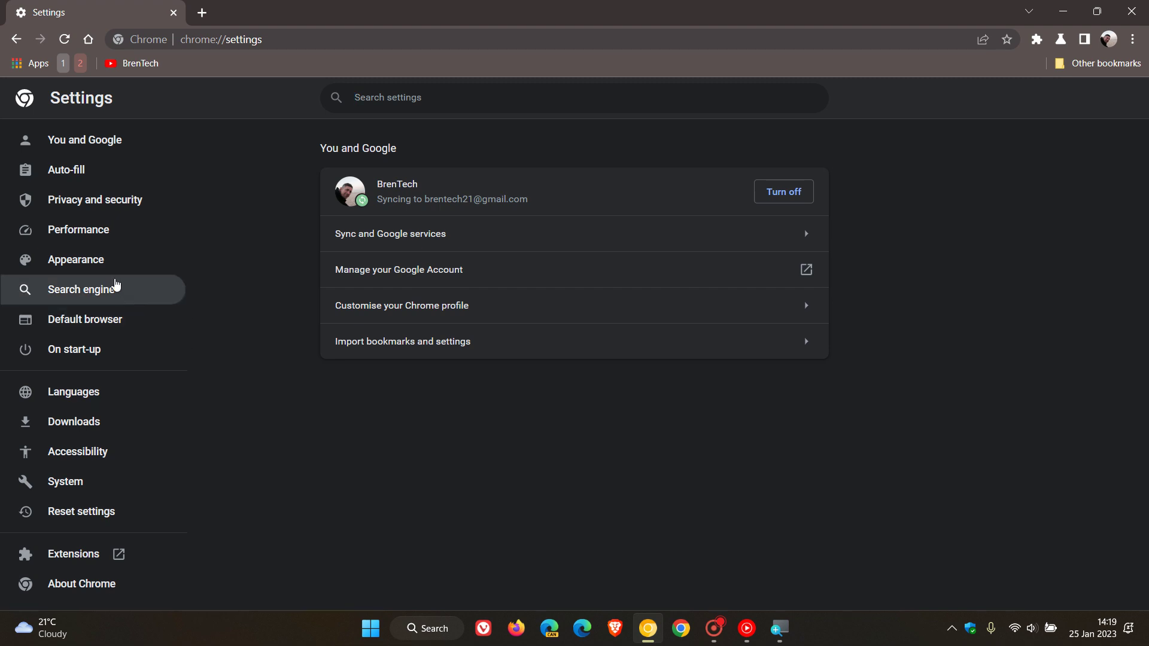
Show the Performance settings page, zoomed in two steps
{"action": "left_click", "coordinate": [102, 232]}
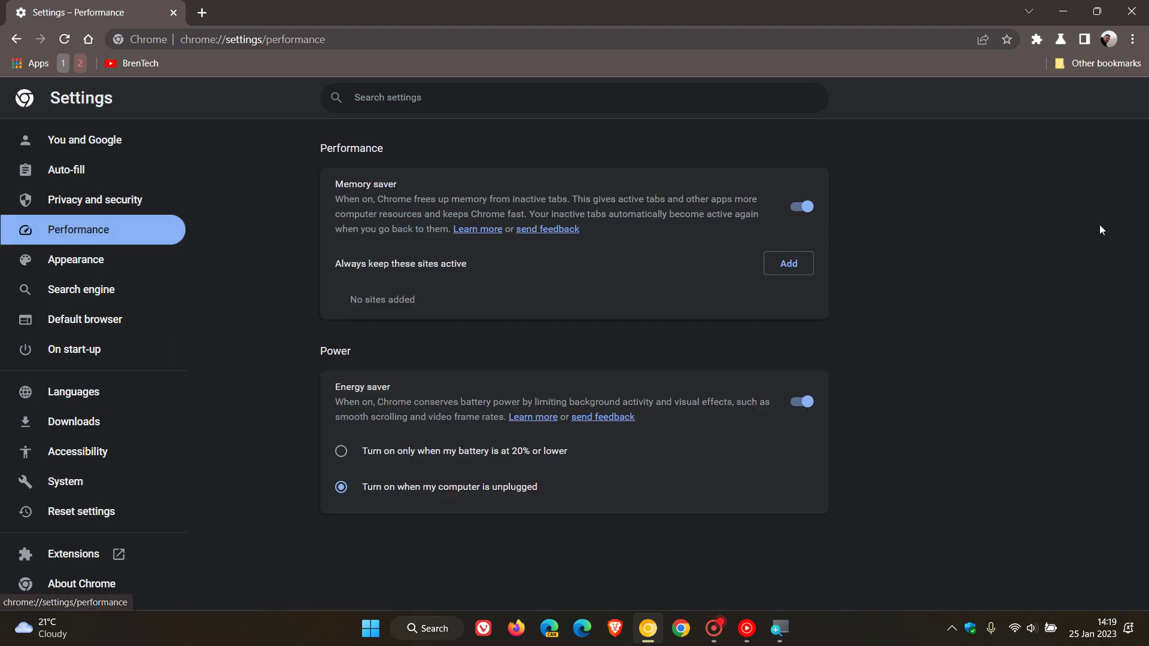
{"action": "left_click", "coordinate": [1133, 39]}
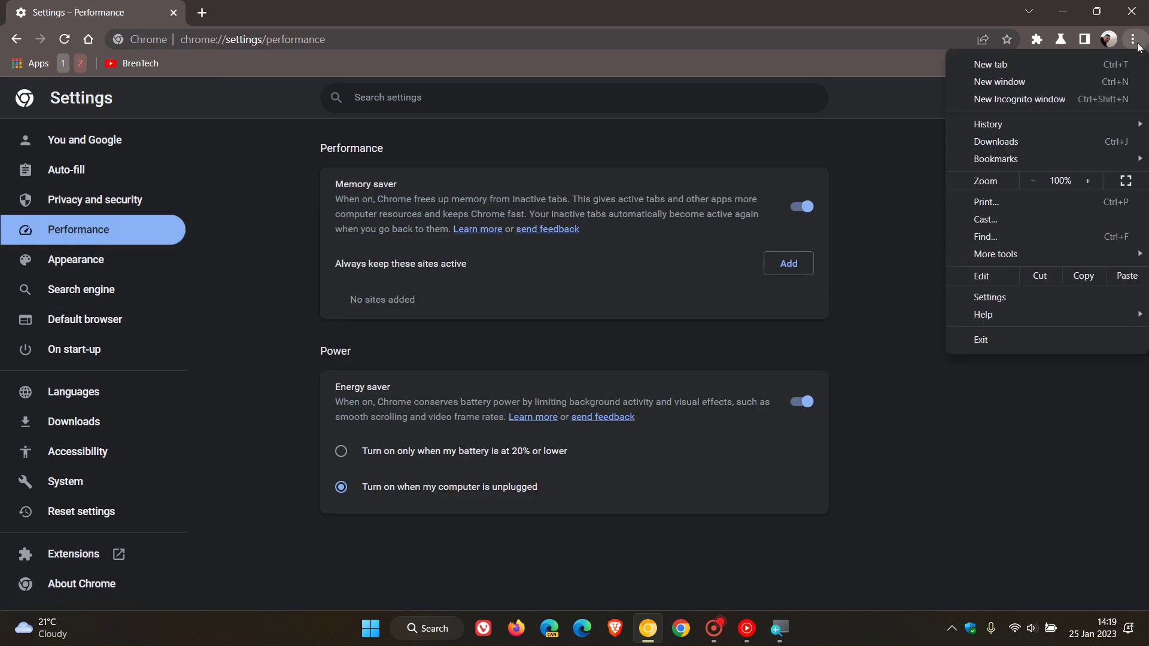
{"action": "left_click", "coordinate": [1085, 184]}
{"action": "left_click", "coordinate": [998, 435]}
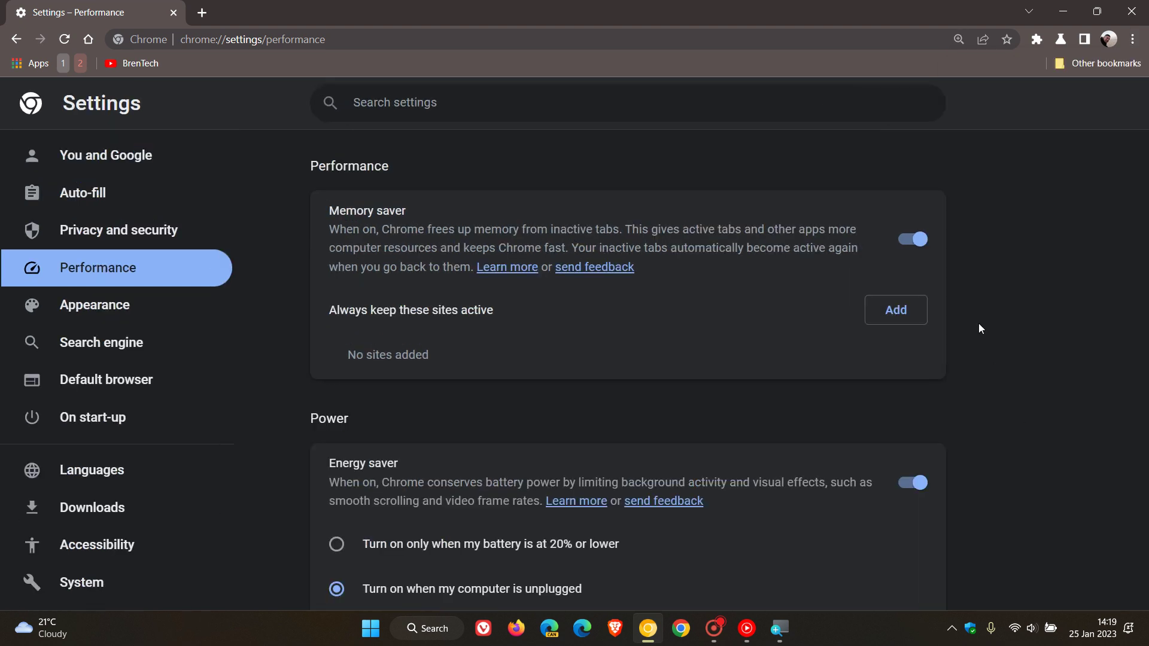
Toggle Memory saver off and back on, leaving it enabled
{"action": "left_click", "coordinate": [912, 239]}
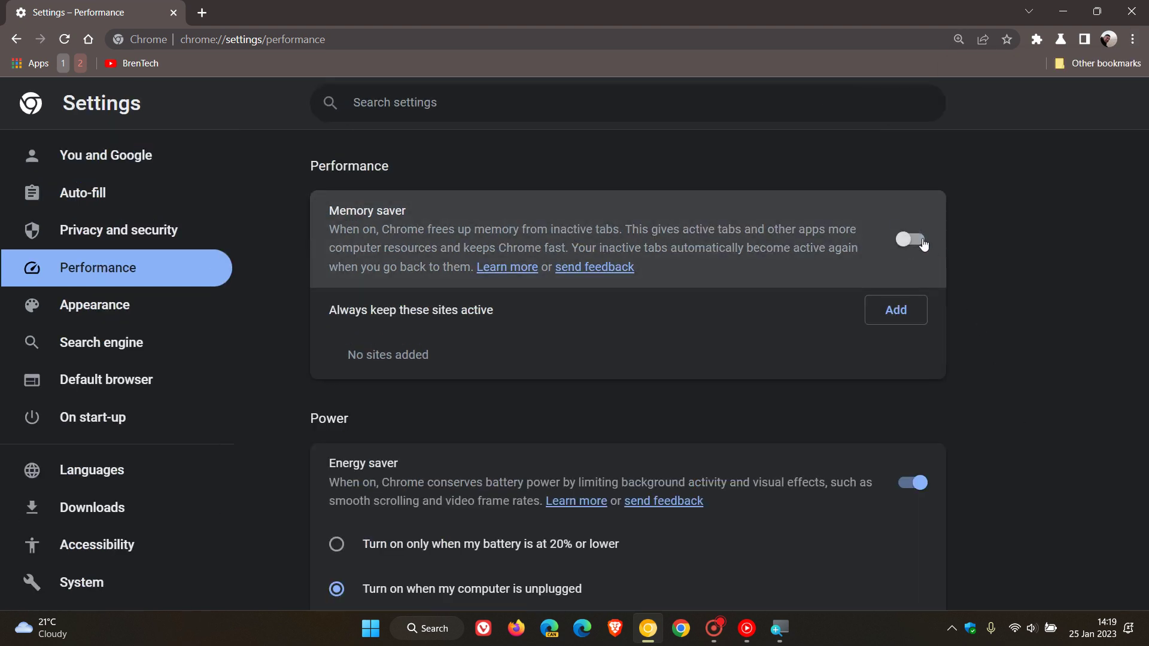
{"action": "left_click", "coordinate": [920, 240]}
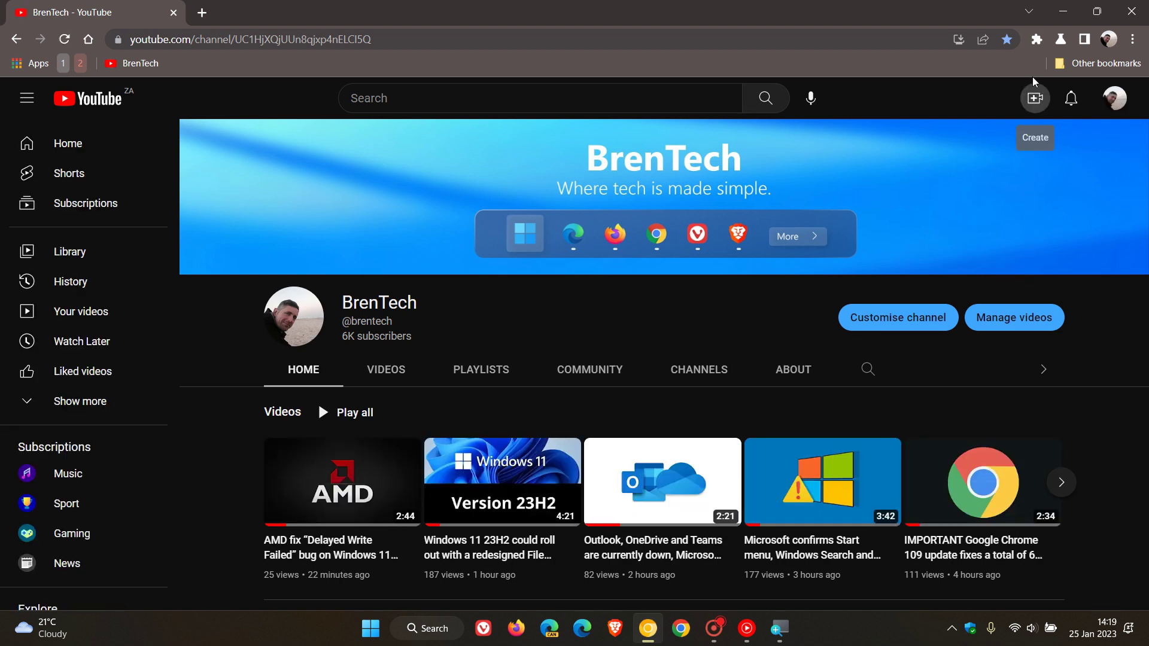
Block extensions on youtube.com from the Extensions menu, then allow them again
{"action": "left_click", "coordinate": [1040, 43]}
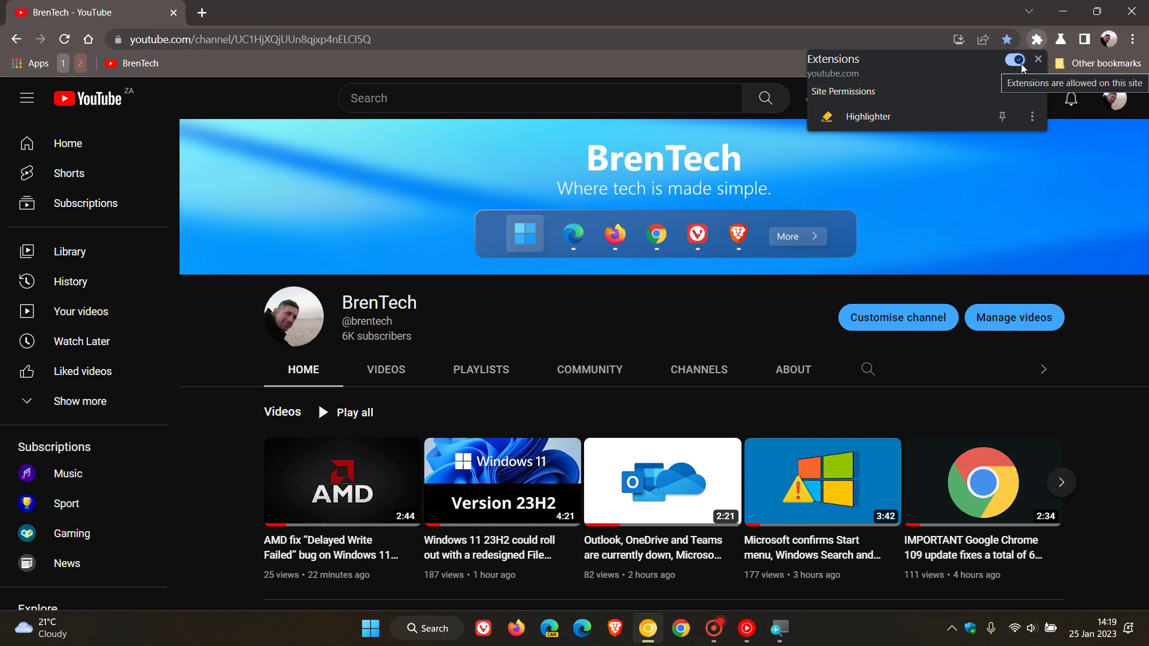
{"action": "left_click", "coordinate": [1020, 63]}
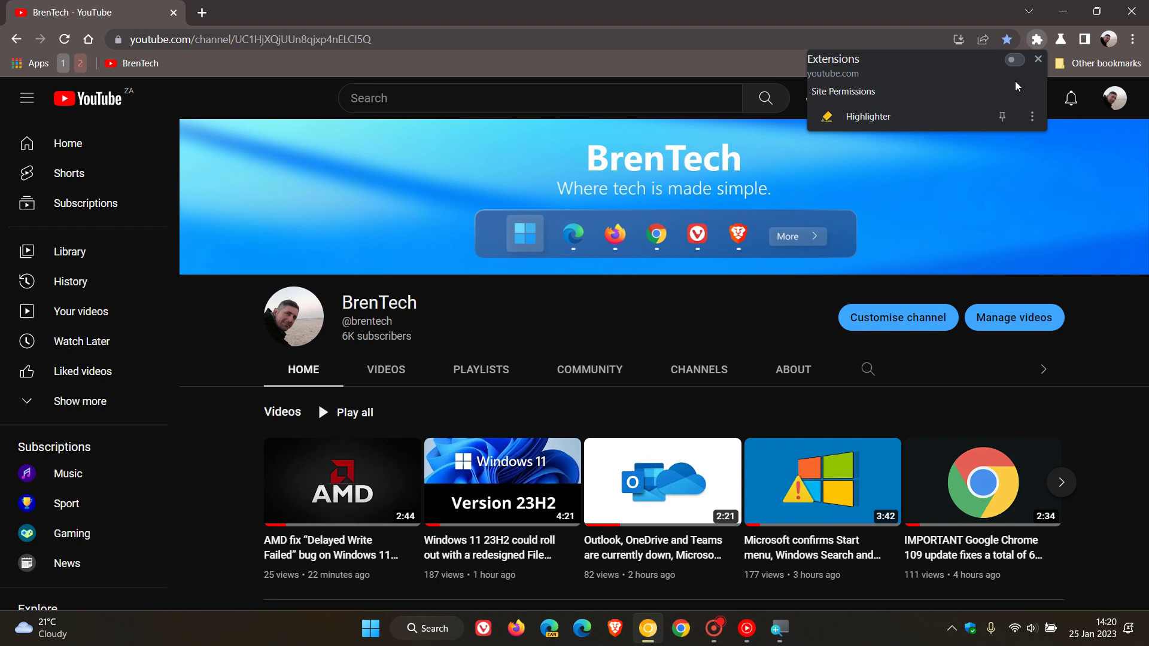
{"action": "left_click", "coordinate": [1022, 63]}
{"action": "left_click", "coordinate": [782, 584]}
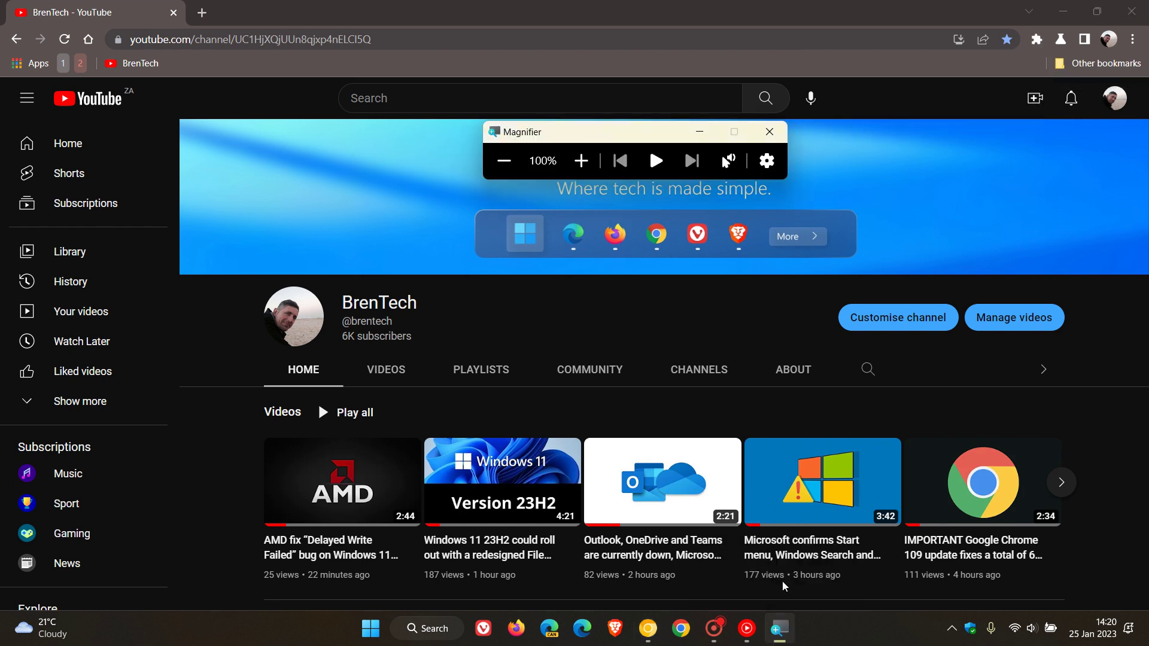
{"action": "left_click", "coordinate": [587, 163]}
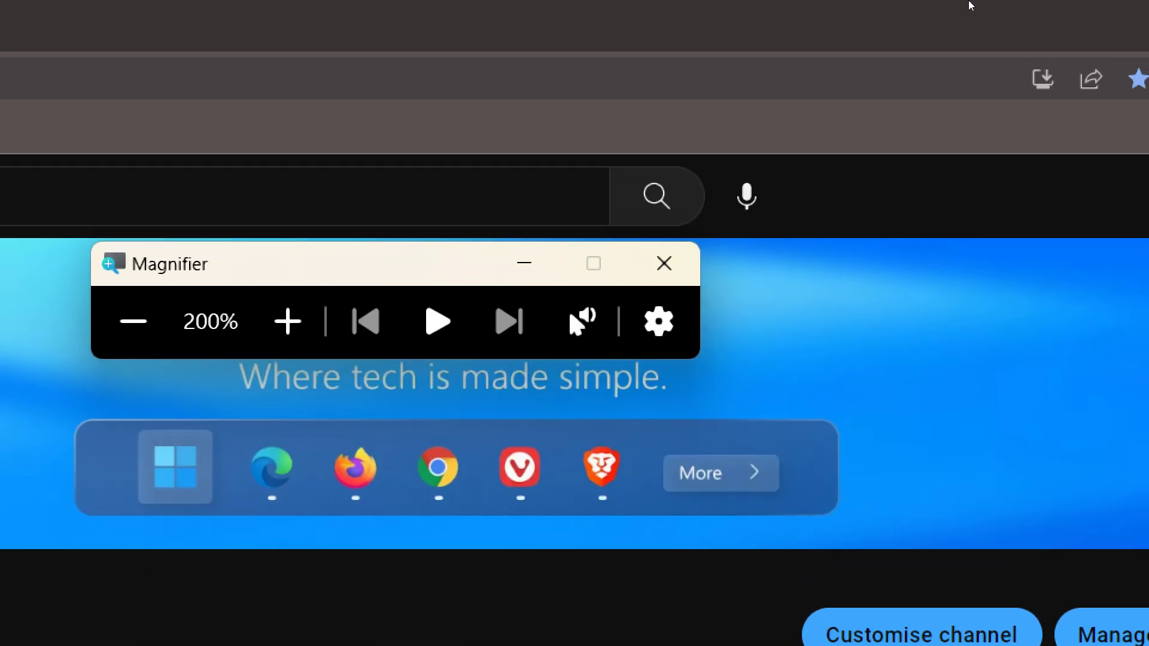
{"action": "left_click", "coordinate": [869, 85]}
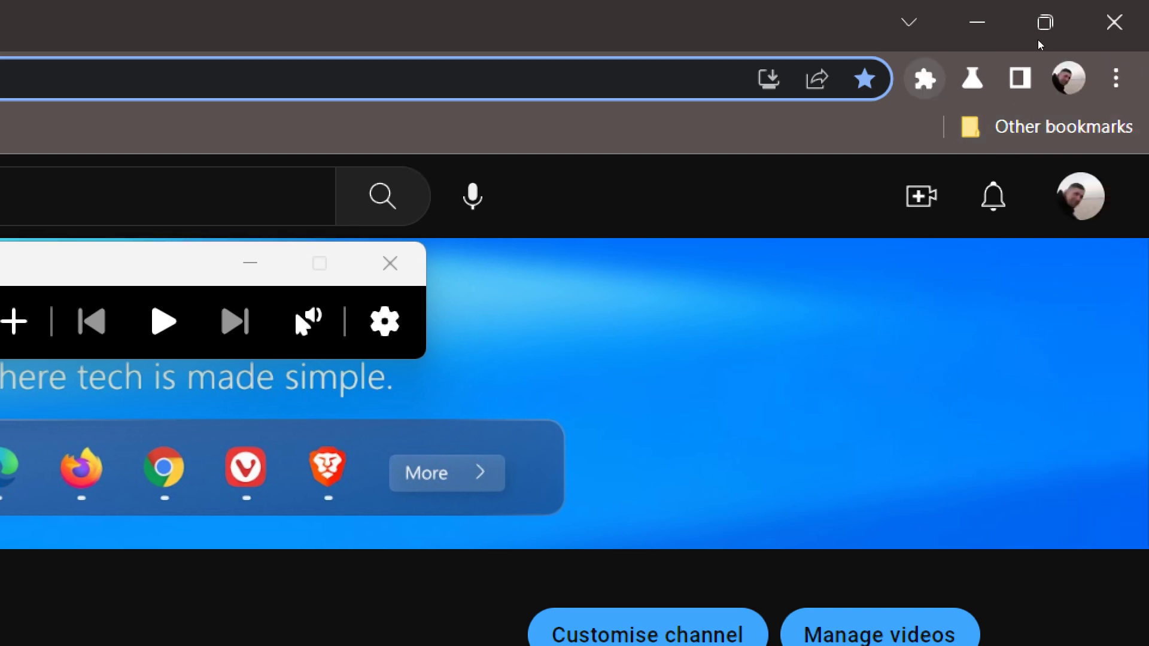
{"action": "left_click", "coordinate": [924, 79]}
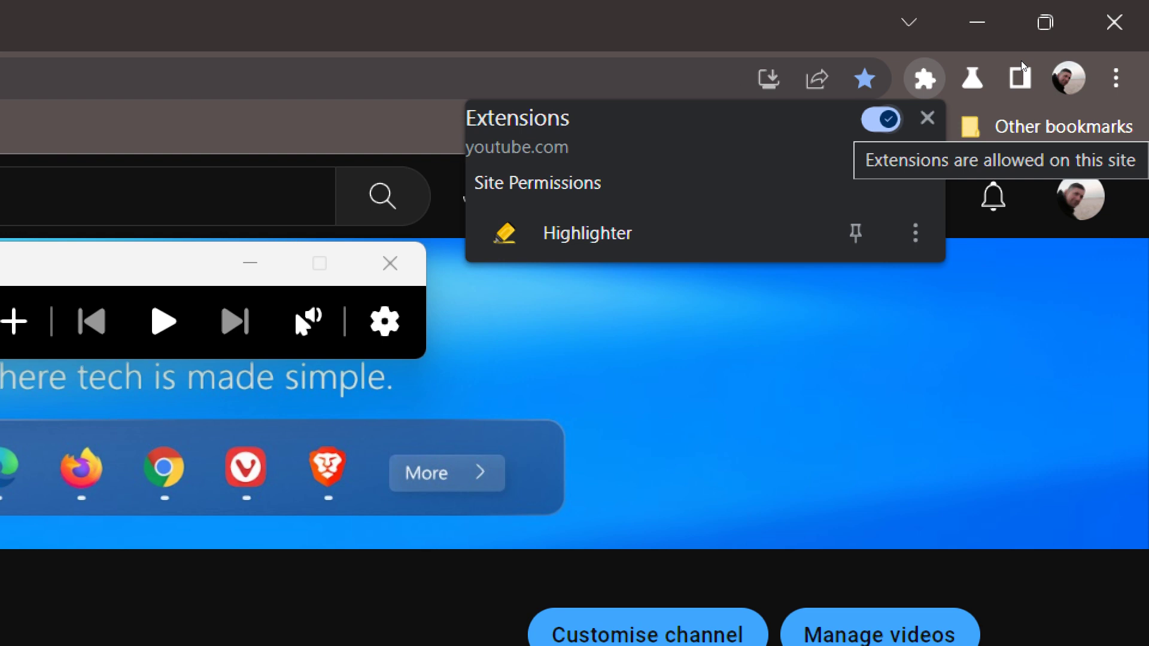
{"action": "key", "text": "space"}
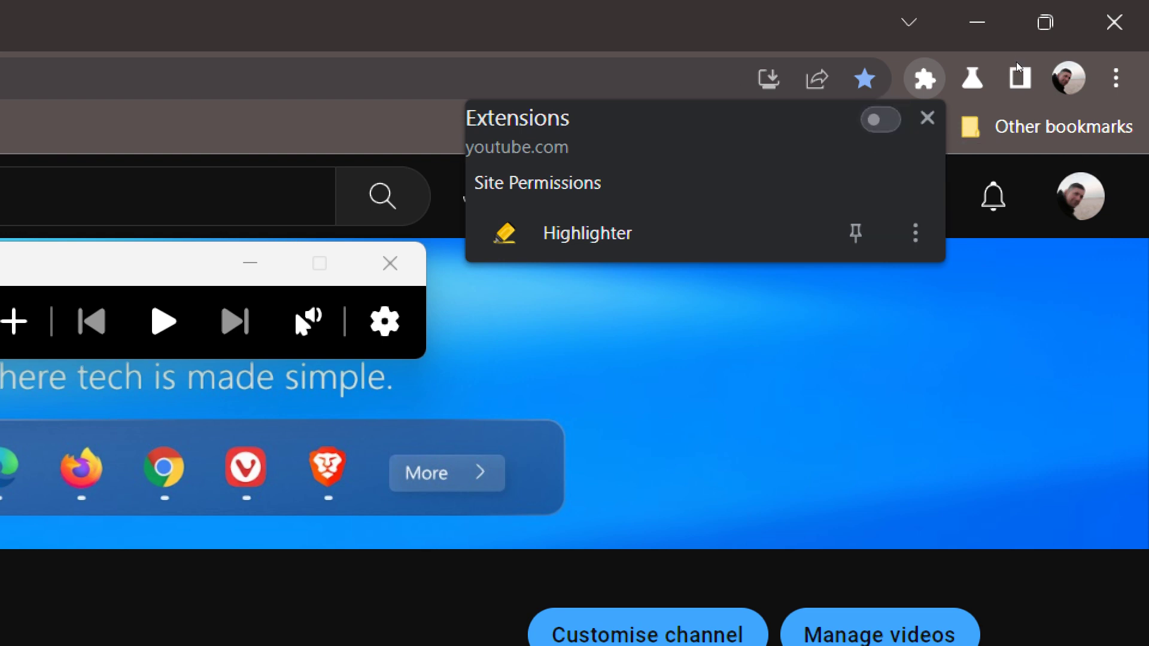
{"action": "key", "text": "space"}
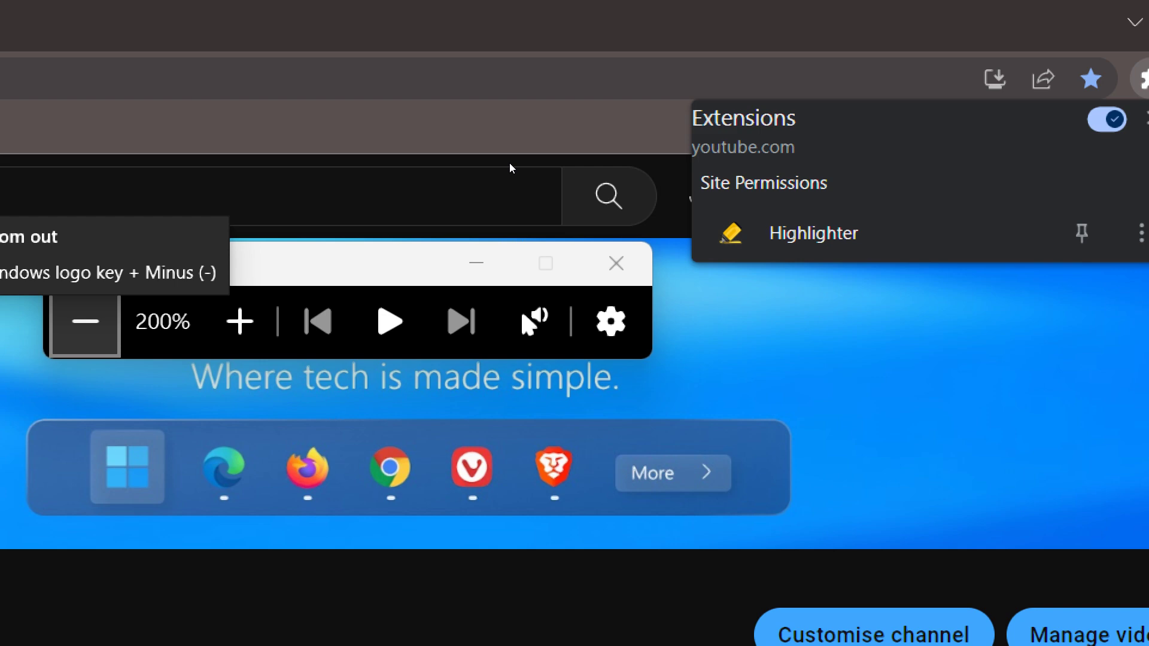
{"action": "key", "text": "super+minus"}
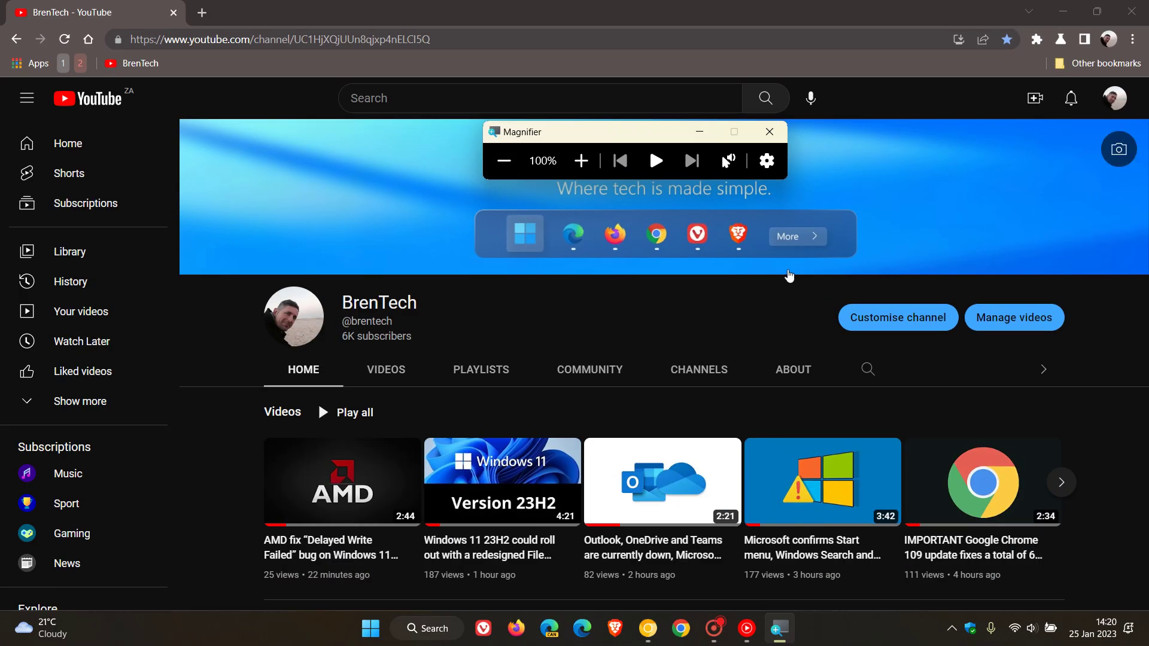
Close the Magnifier toolbar and return Chrome to the New Tab page
{"action": "left_click", "coordinate": [769, 131]}
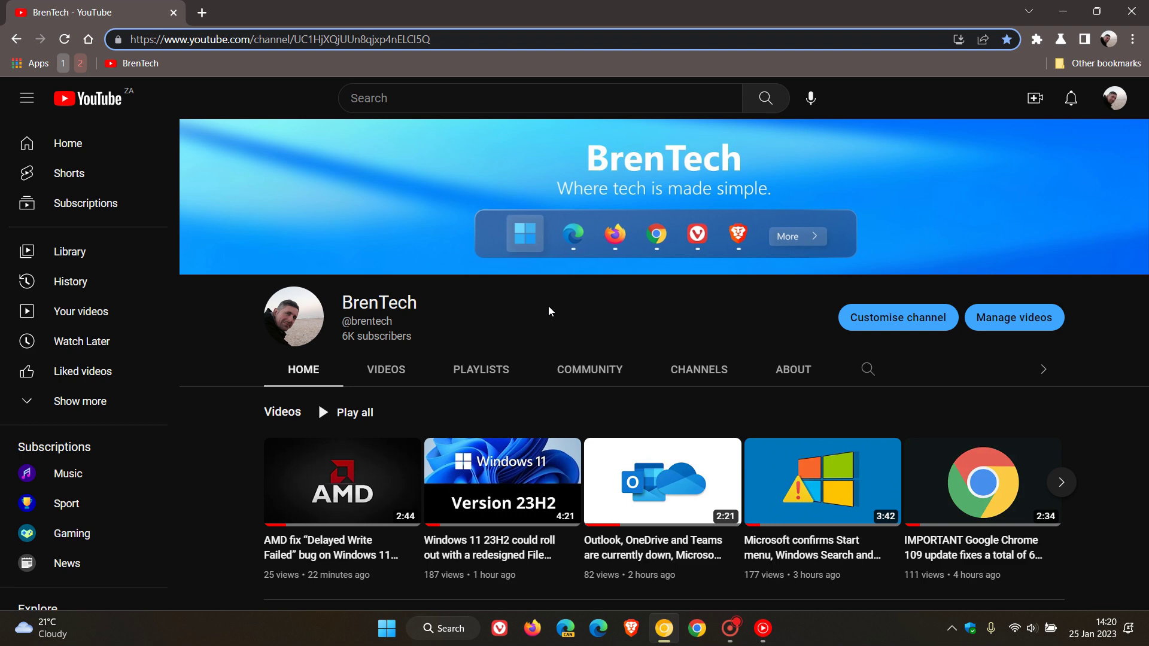
{"action": "left_click", "coordinate": [88, 40]}
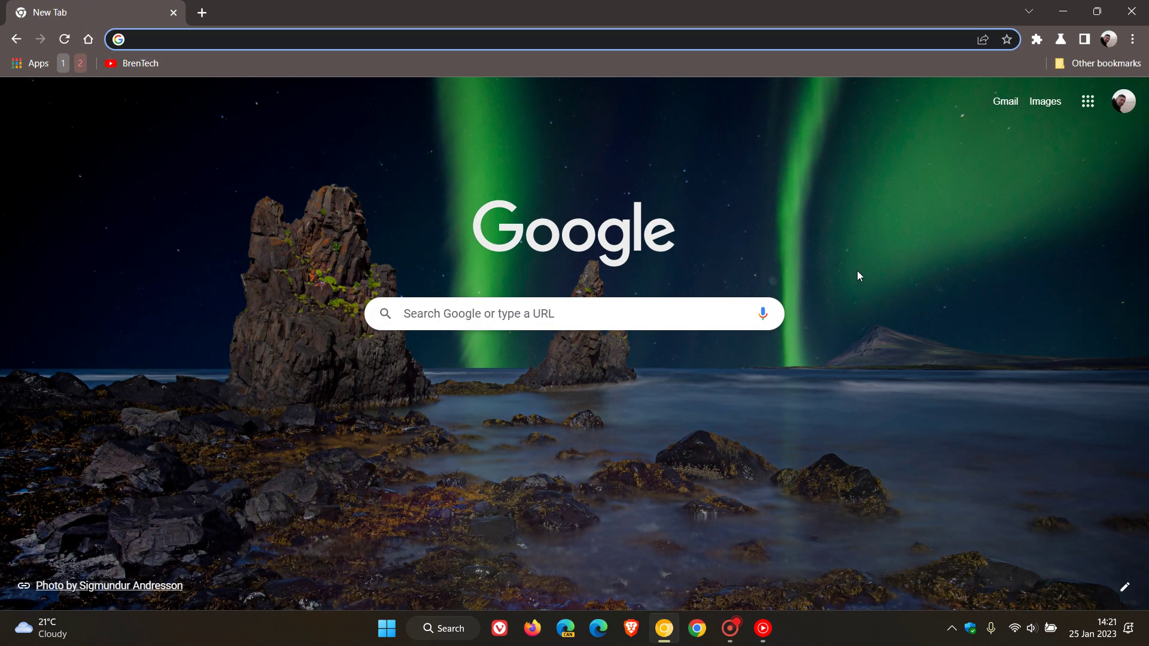